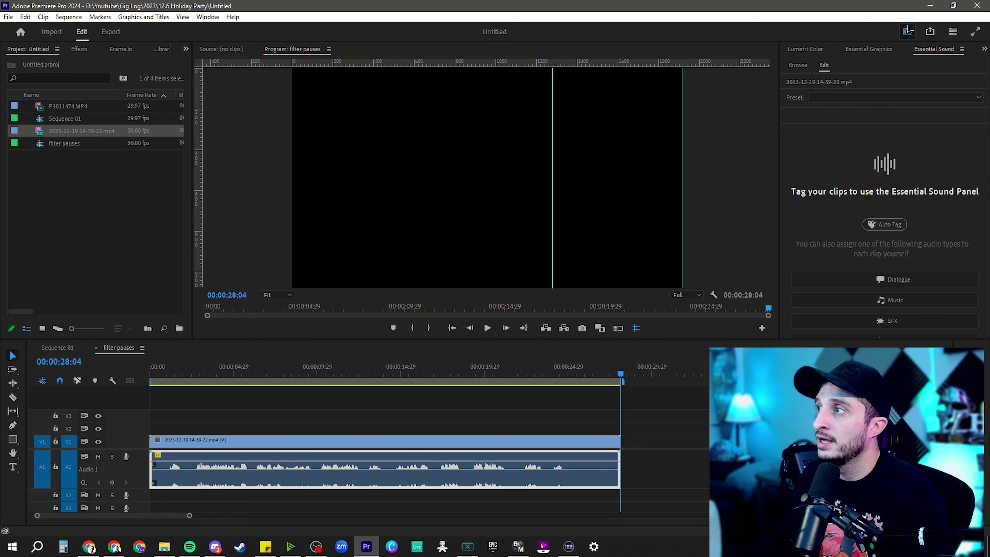
Step: Move the playhead to 00:00:00:00 at the start of the filter pauses sequence
click(908, 31)
click(908, 31)
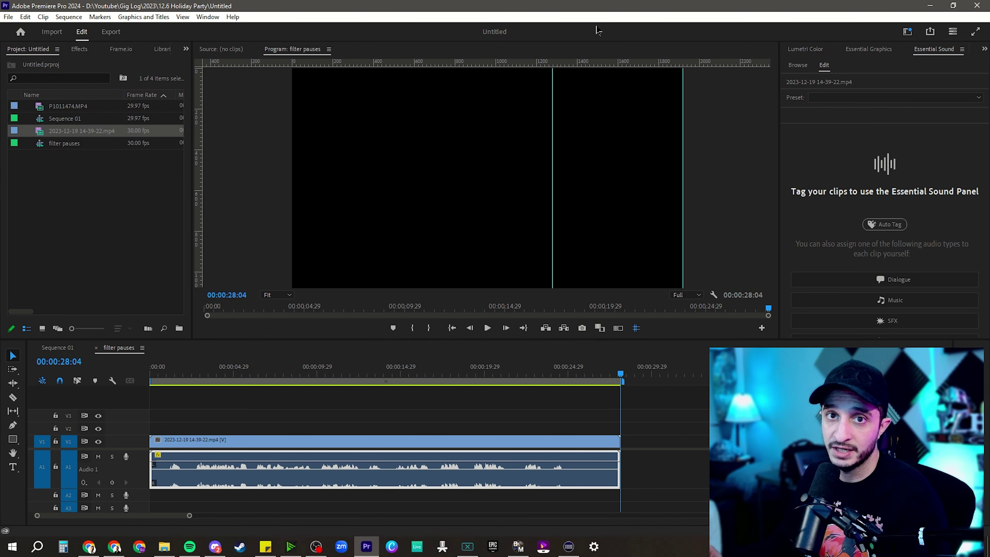
click(121, 377)
key(Home)
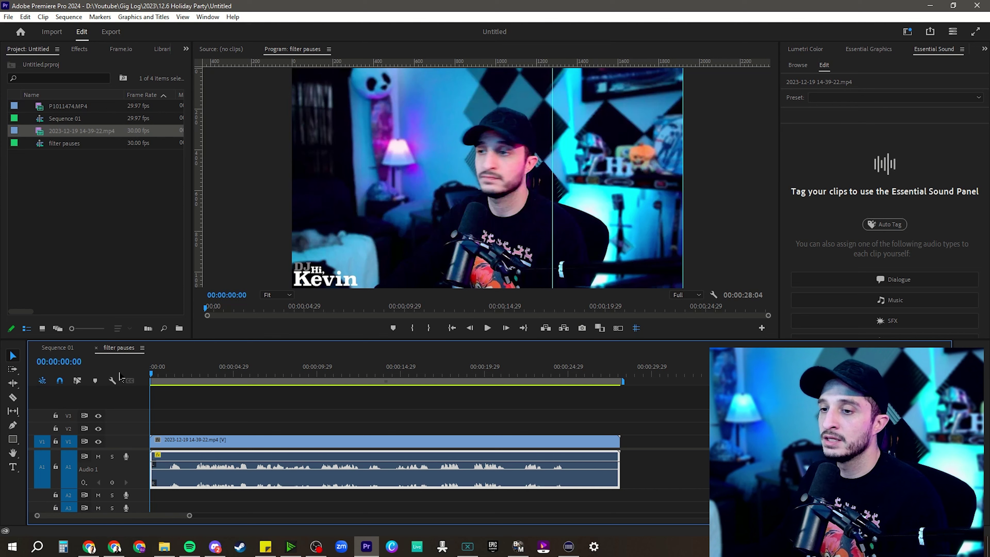
Step: Play the talking-head clip and stop it around 00:00:14:11
key(space)
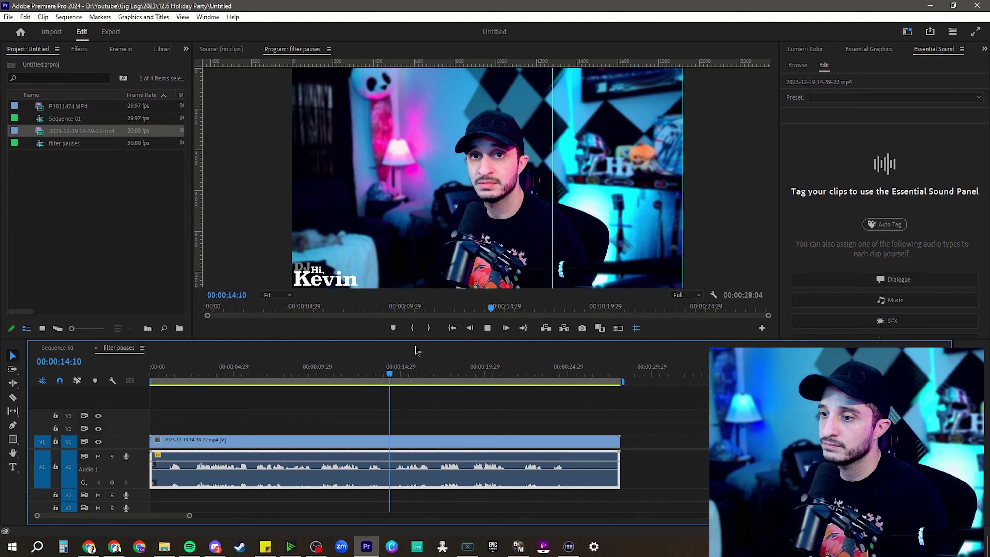
key(space)
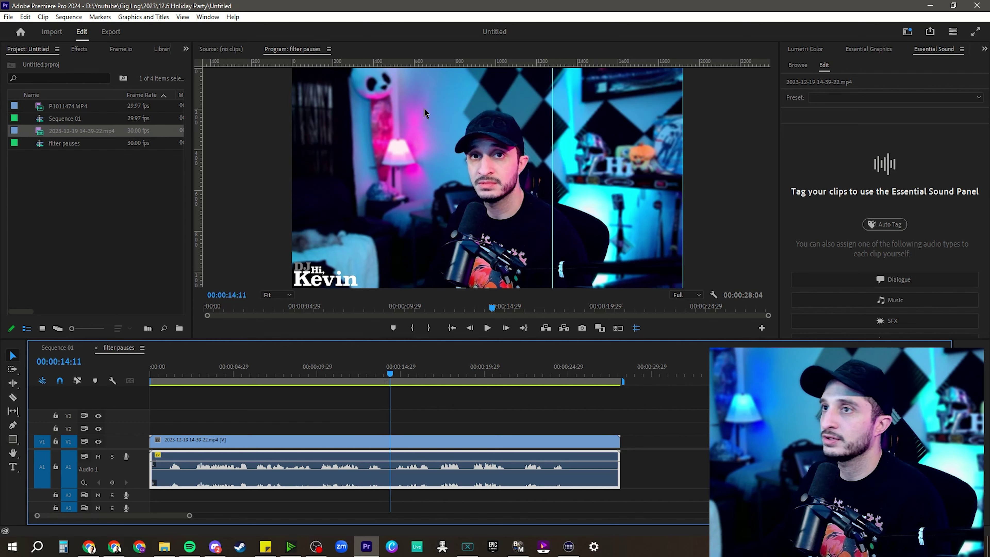
Step: Show the clip's transcript via Window > Text and widen the Text panel
click(211, 17)
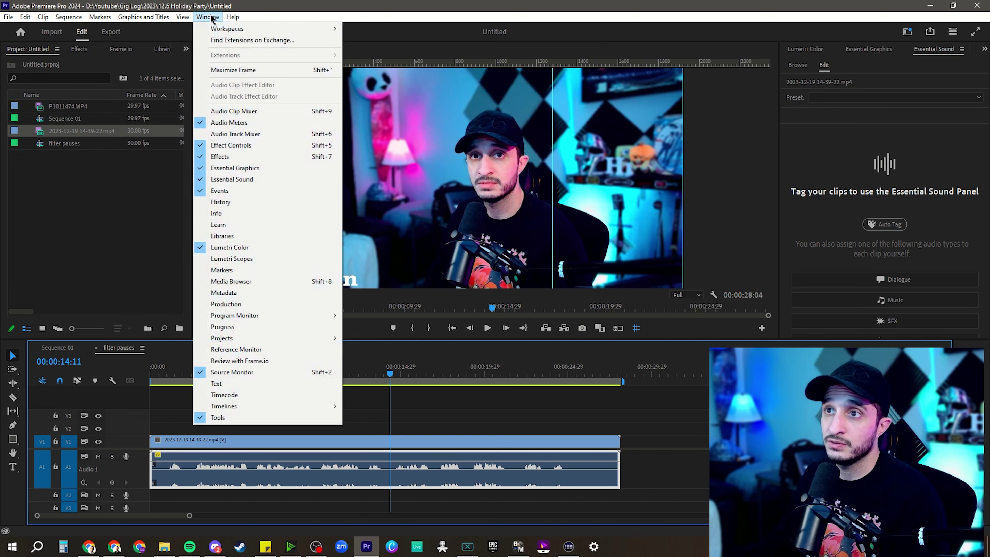
click(239, 385)
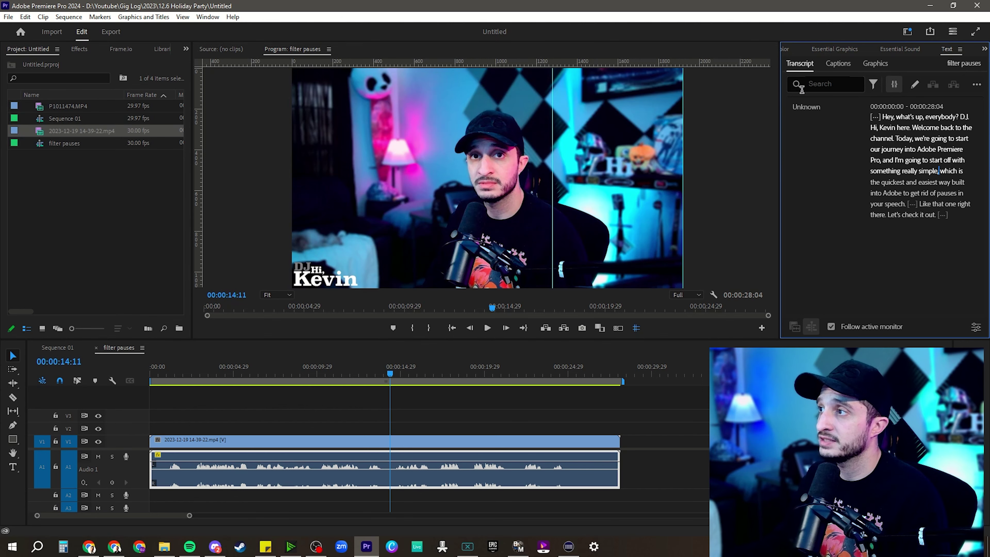
drag(779, 127, 711, 128)
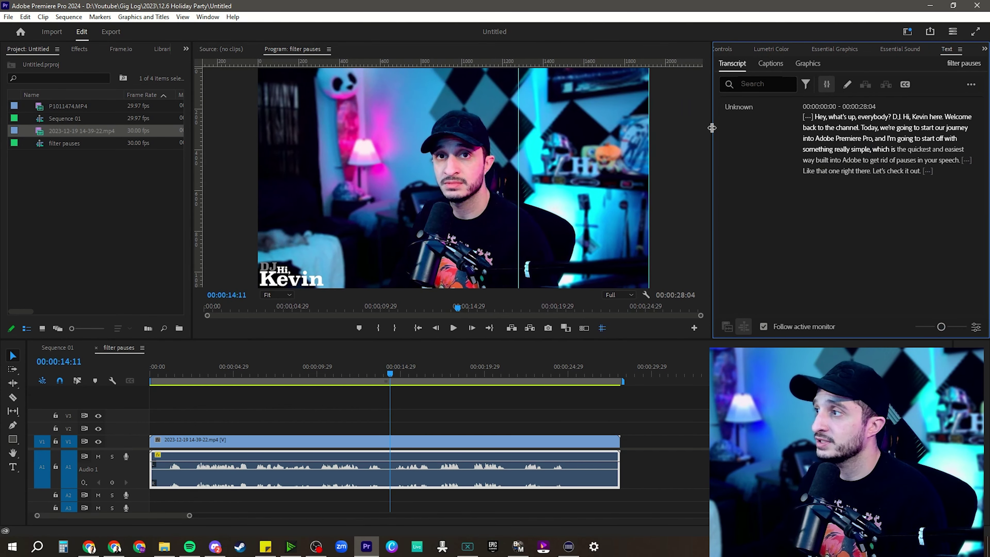
Step: Select, then deselect, the first [...] pause marker in the transcript
mouse_move(803, 113)
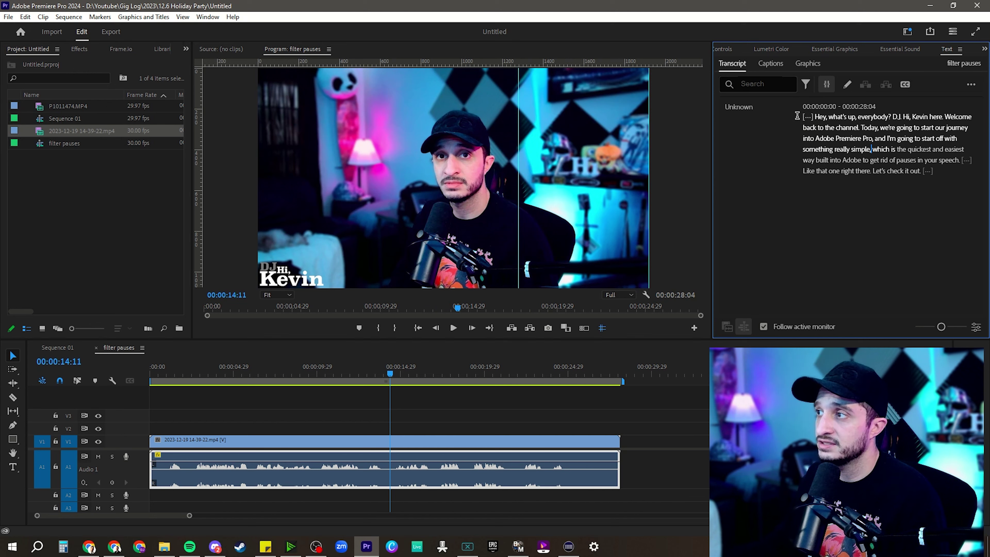
mouse_move(967, 159)
click(809, 116)
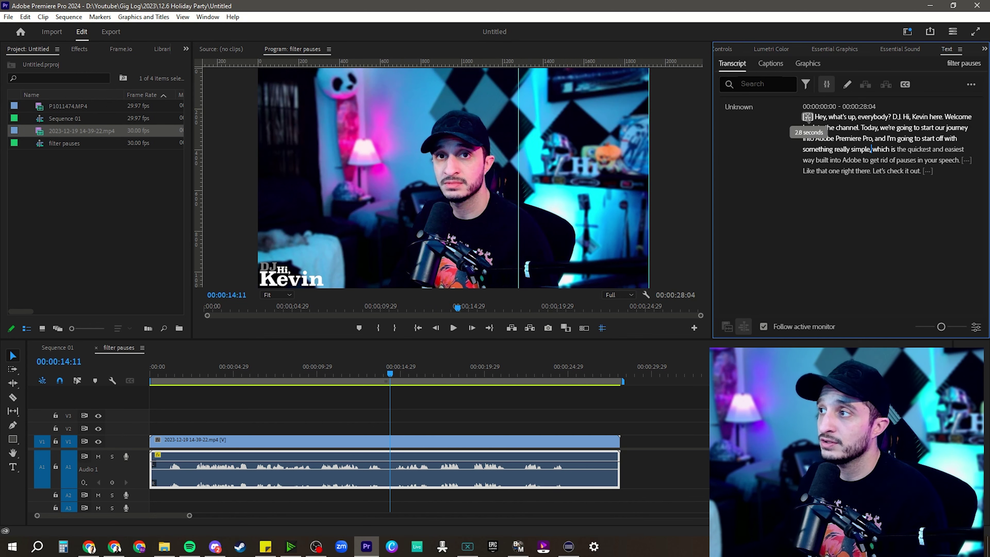
click(802, 118)
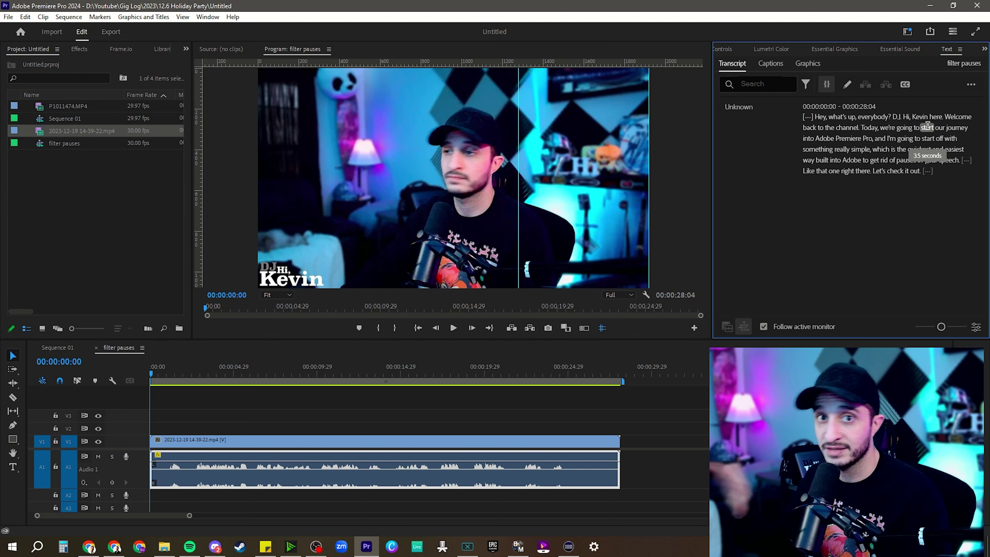
Step: Try the Filler words and Text filters, then filter the transcript to Pauses, finding three
click(807, 86)
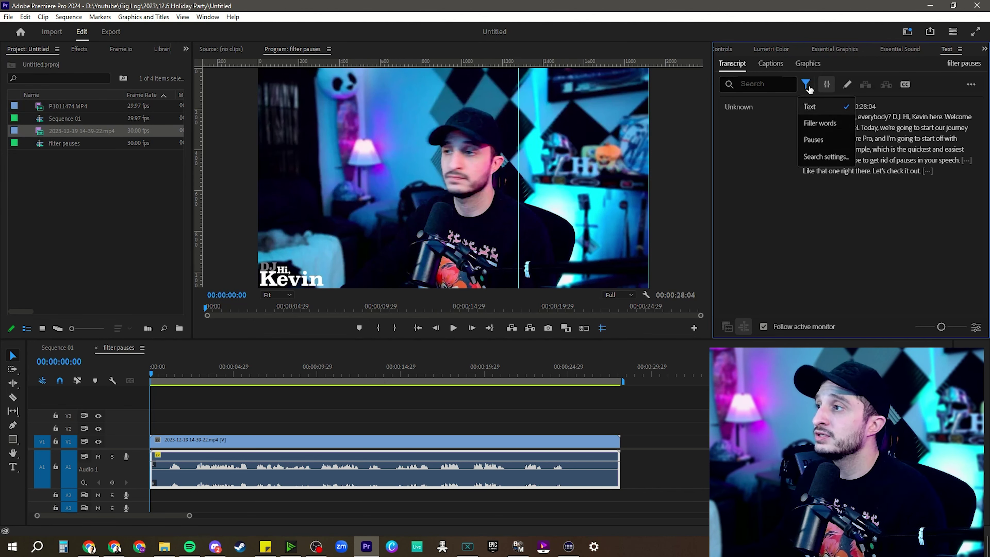
click(820, 123)
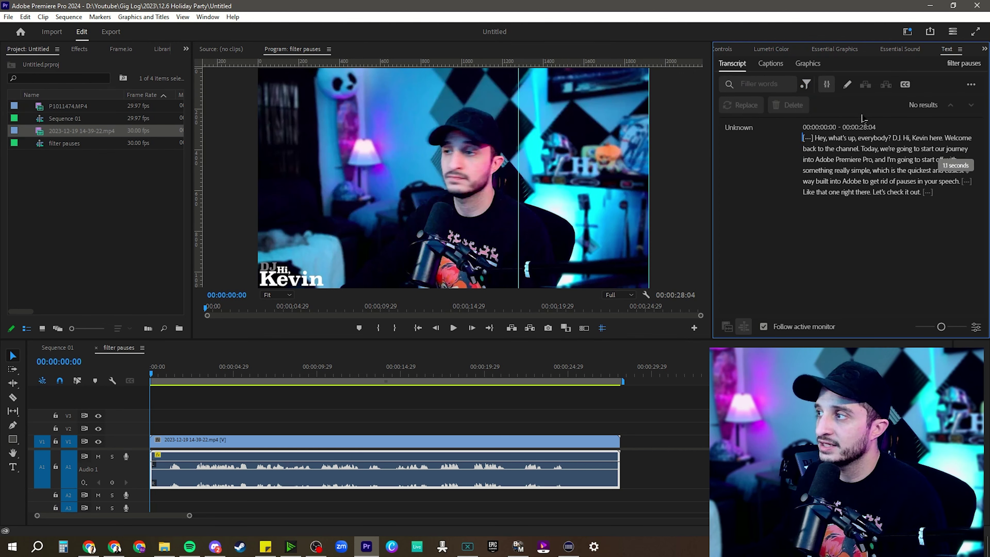
click(805, 84)
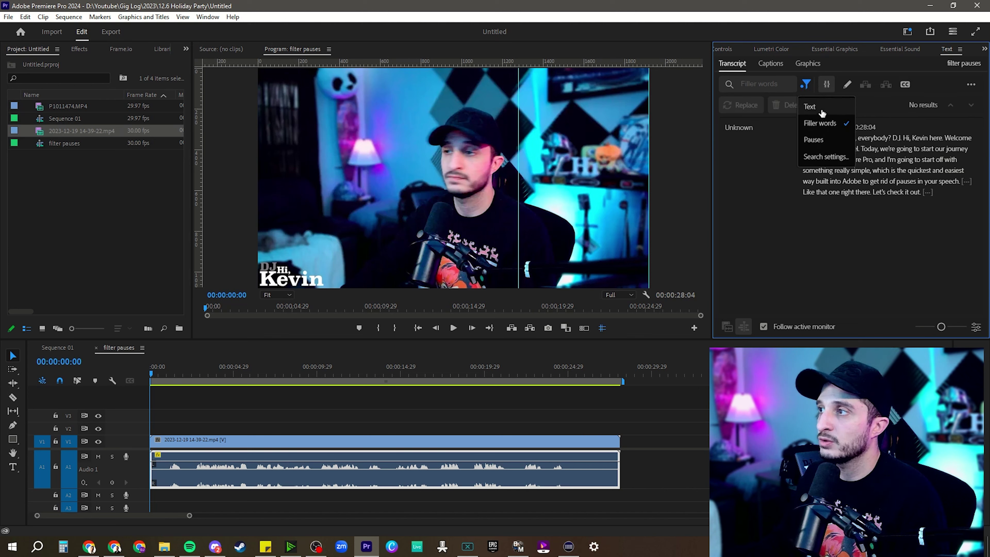
click(823, 109)
click(806, 85)
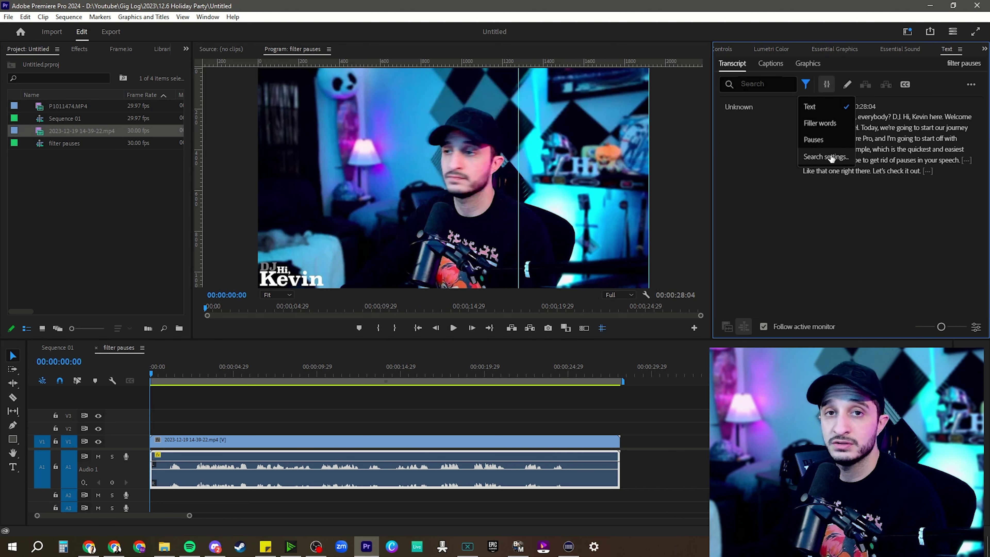
click(830, 139)
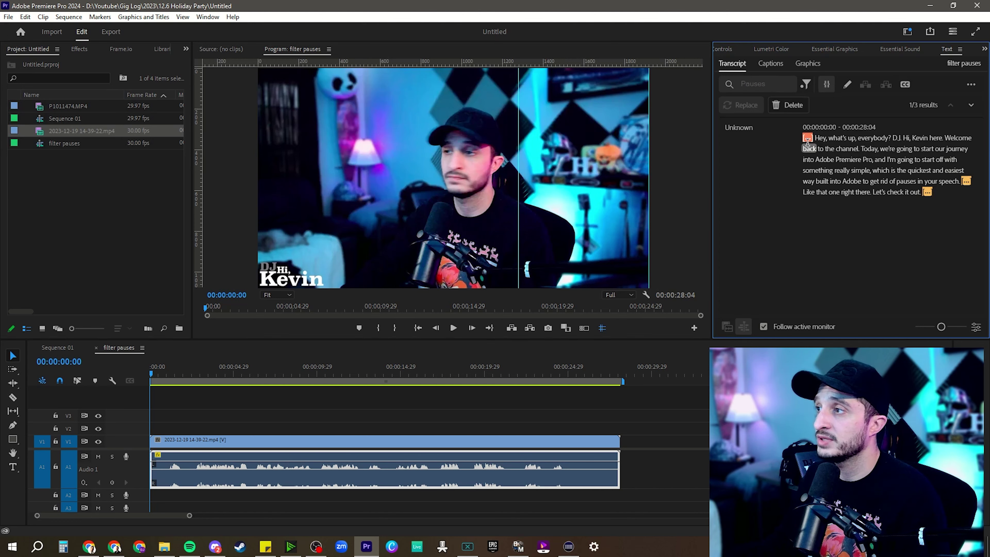
Step: Delete all found pauses from the clip and zoom the timeline in around the 18:14 cut
click(791, 105)
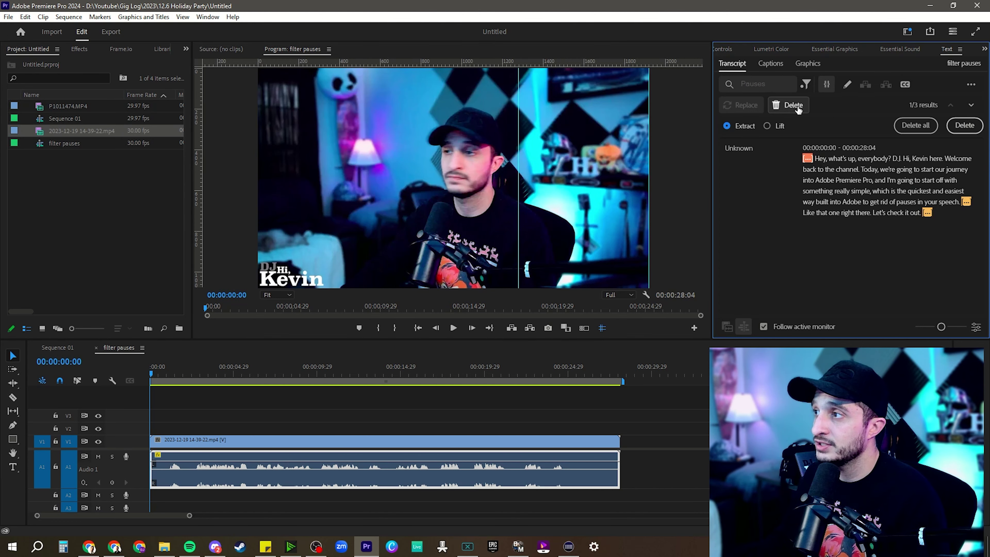
click(913, 124)
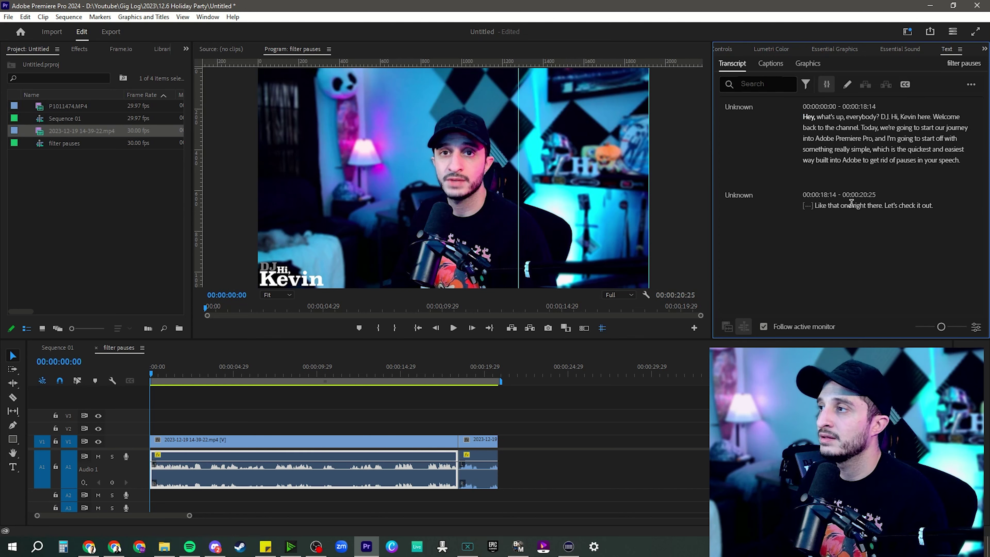
scroll(414, 462, up, 5)
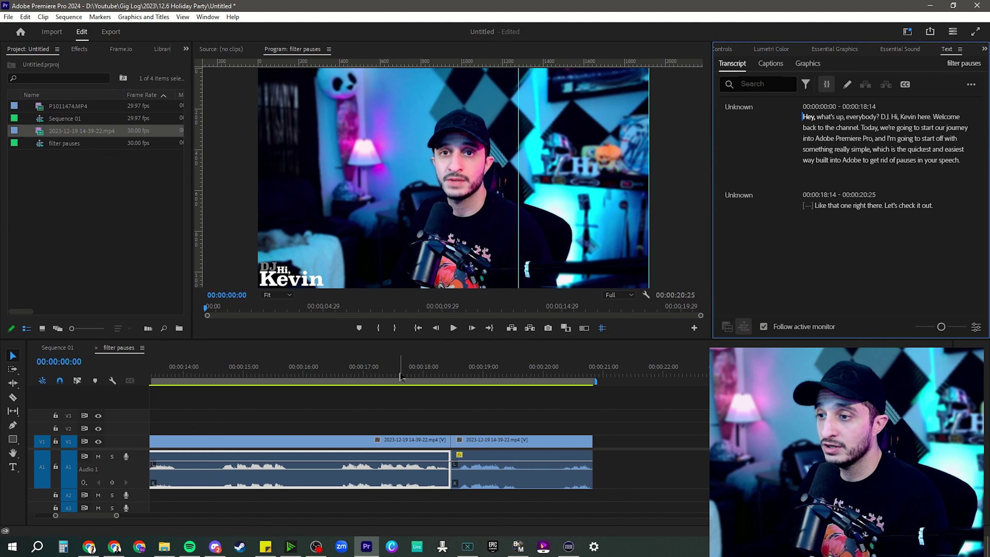
Step: Play from about 00:00:17 and stop at 00:00:19:22 to hear the cut
click(354, 375)
key(space)
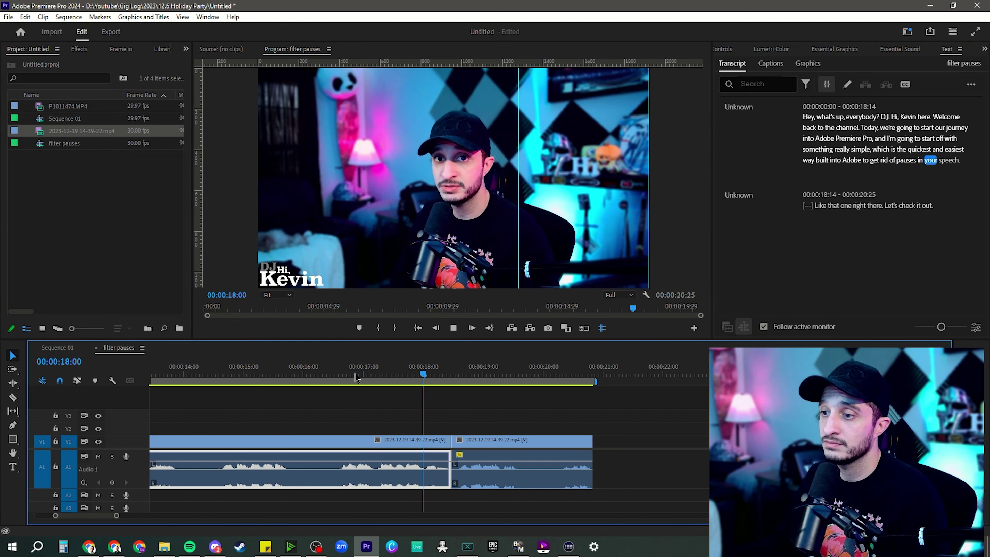
key(space)
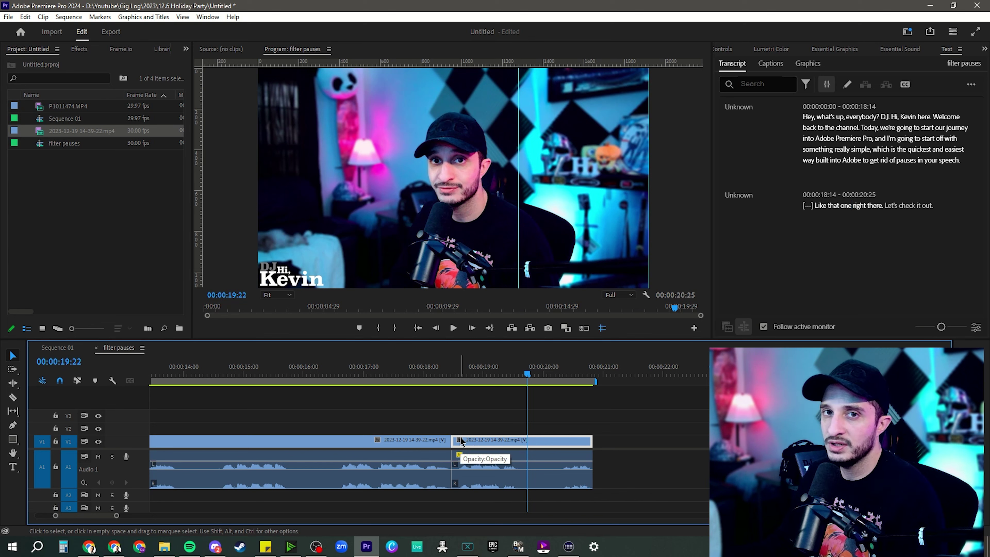
Step: Delete the second clip, stretch the first clip's video and audio to 00:00:22:04, and play it
drag(460, 440, 566, 442)
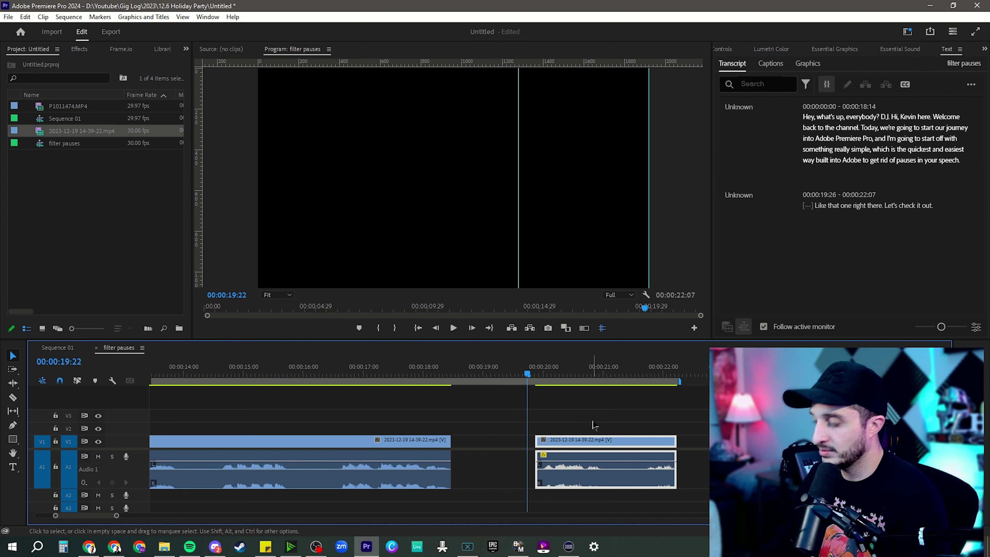
key(Delete)
drag(452, 440, 546, 443)
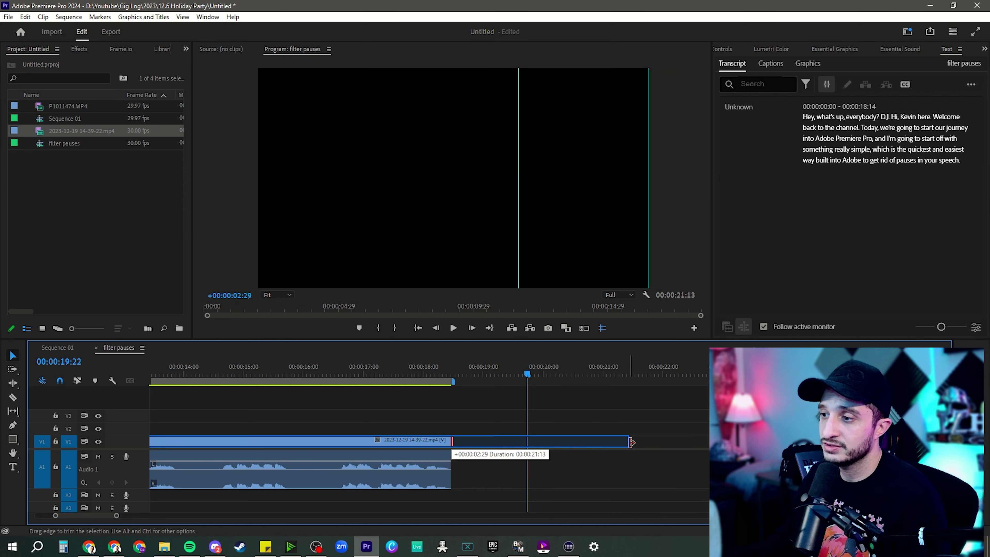
drag(631, 442, 629, 442)
drag(451, 474, 671, 467)
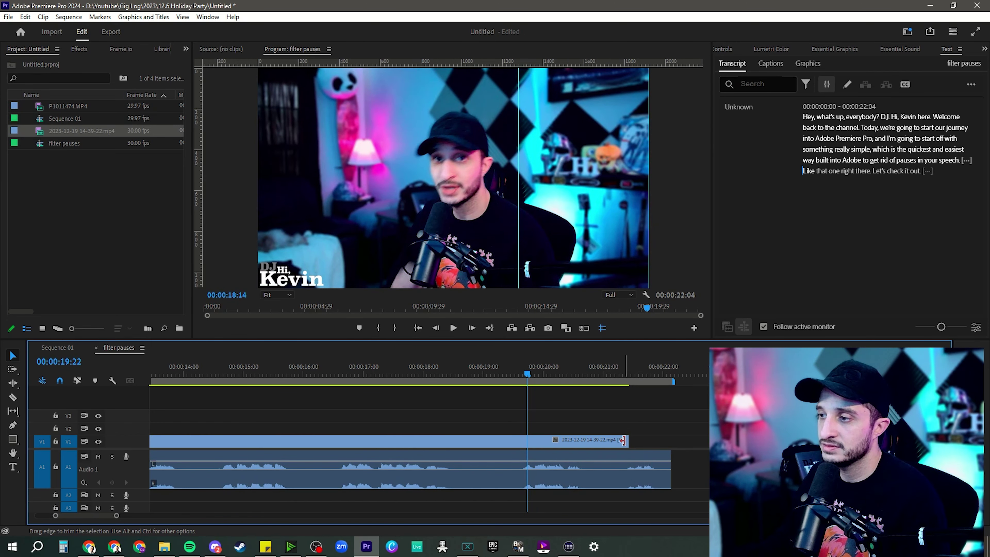
drag(623, 441, 671, 440)
key(space)
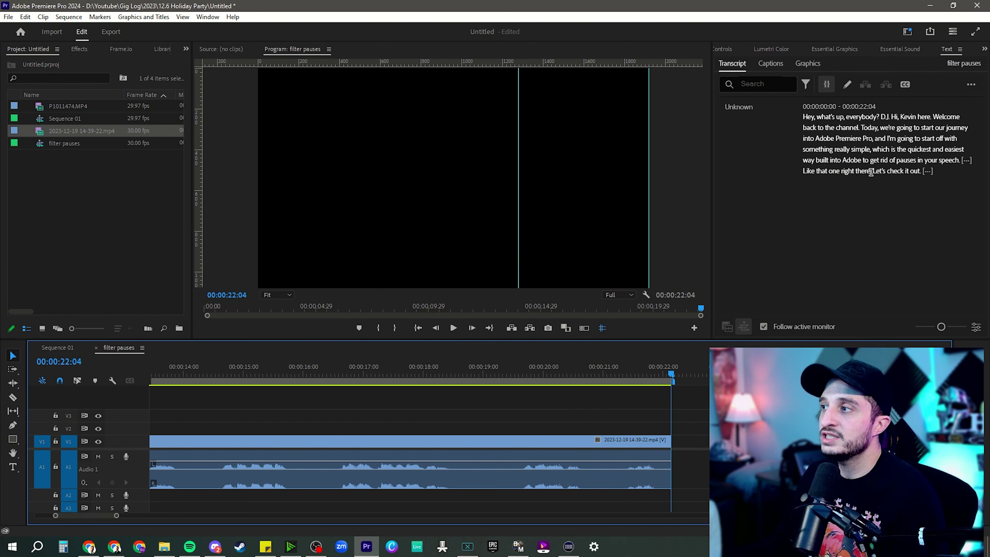
Step: Zoom the timeline out to the whole 00:00:22:04 sequence and play it from near the start
scroll(353, 448, down, 1)
scroll(353, 448, up, 3)
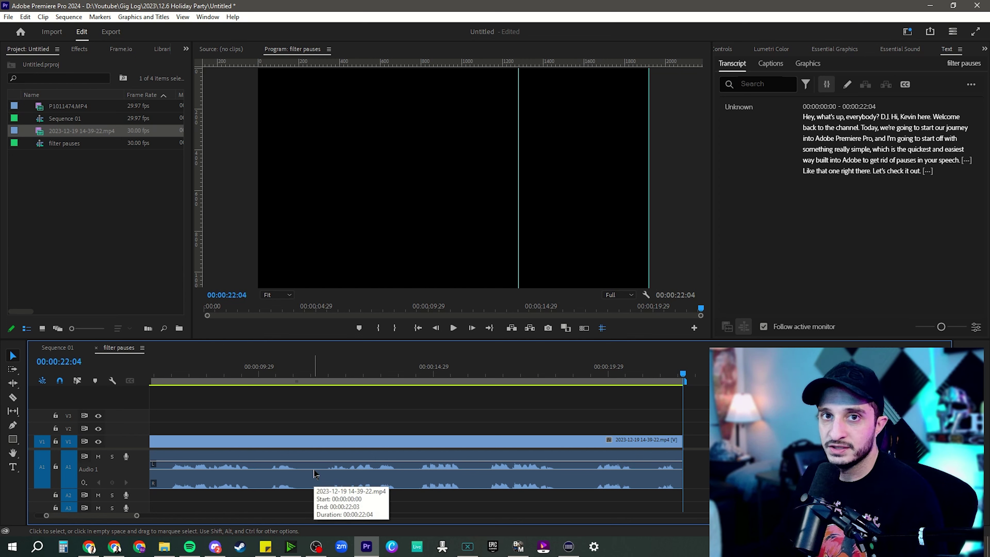
scroll(226, 396, down, 1)
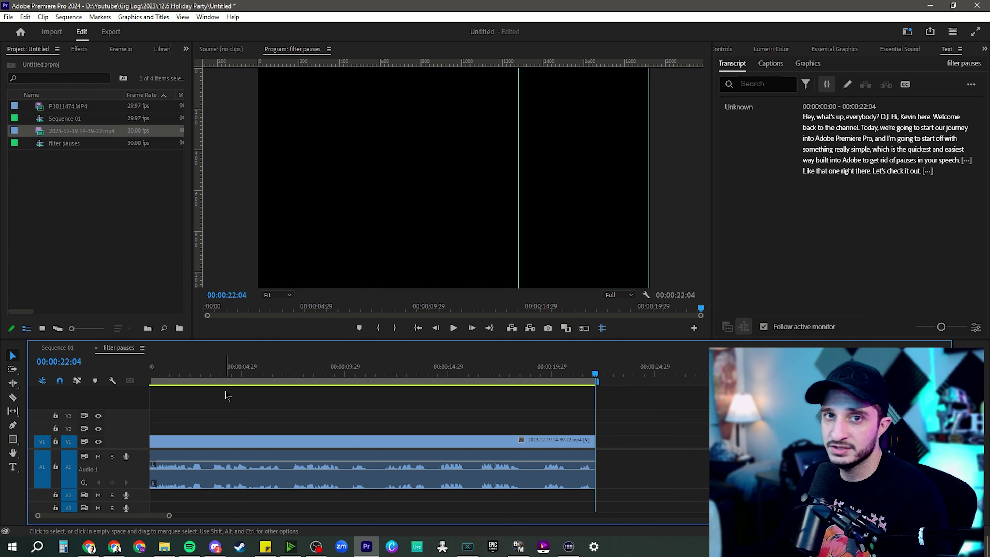
scroll(244, 415, up, 1)
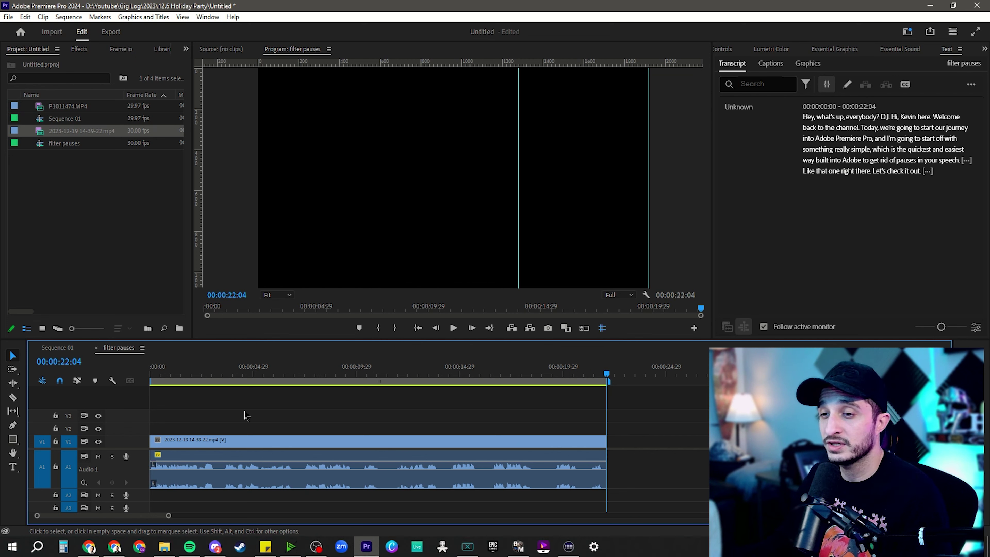
click(192, 374)
key(space)
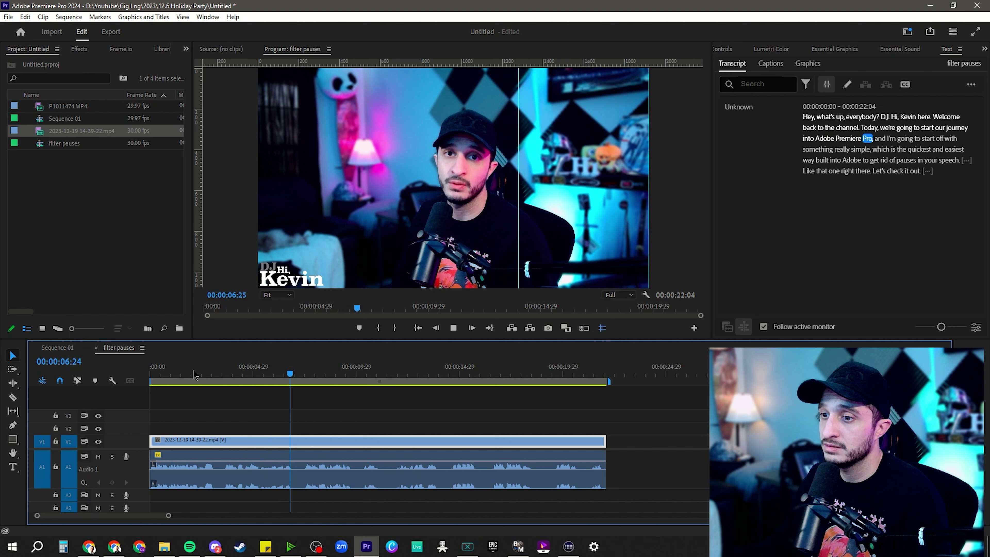
key(space)
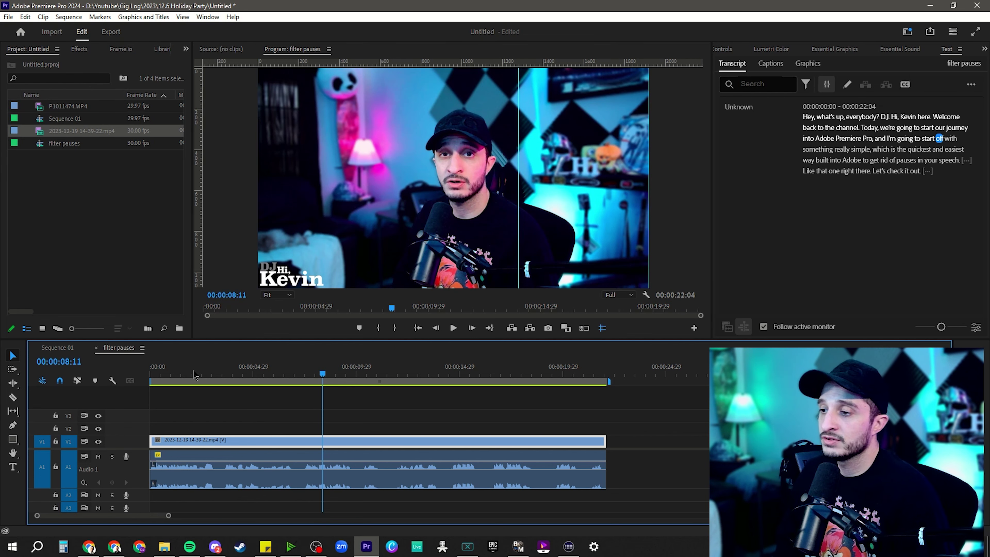
Step: Delete the final [...] pause after "Let's check it out." and replay the ending
click(927, 170)
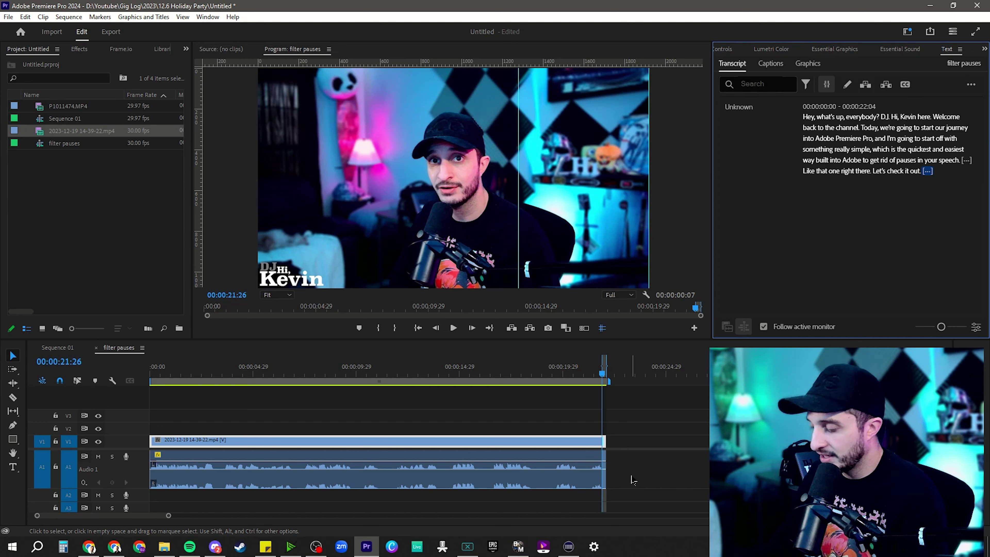
key(Delete)
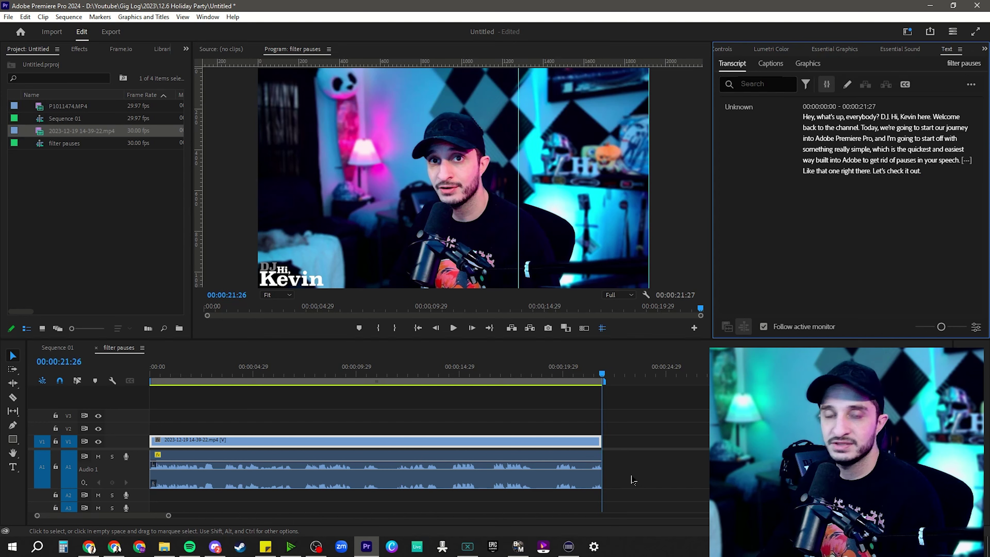
key(space)
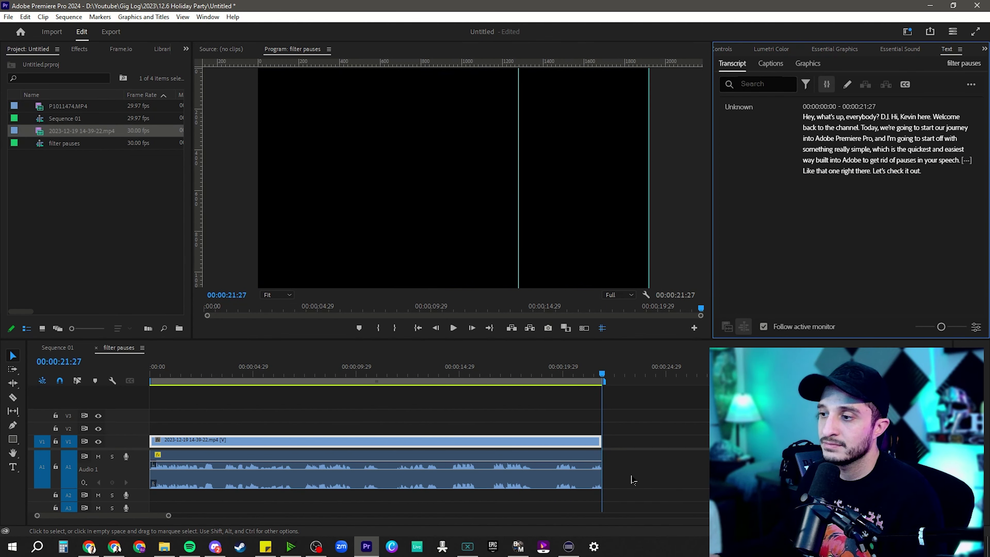
Step: Drag the clip's right edge 8 frames out so the sequence ends at 00:00:22:05
drag(601, 455, 605, 455)
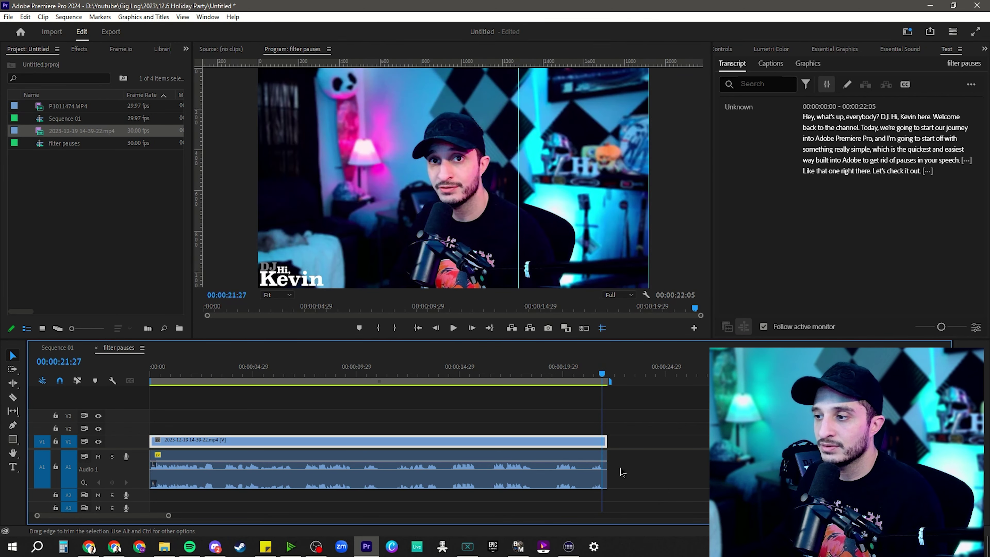